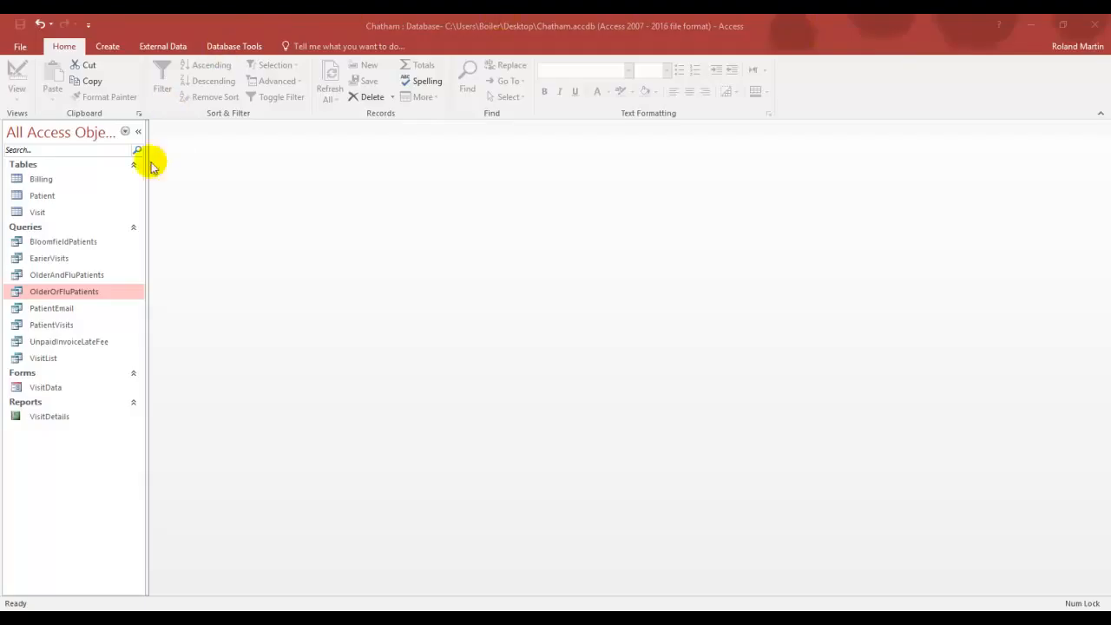
Open the Billing table in Datasheet view and collapse the Navigation Pane
double_click(62, 187)
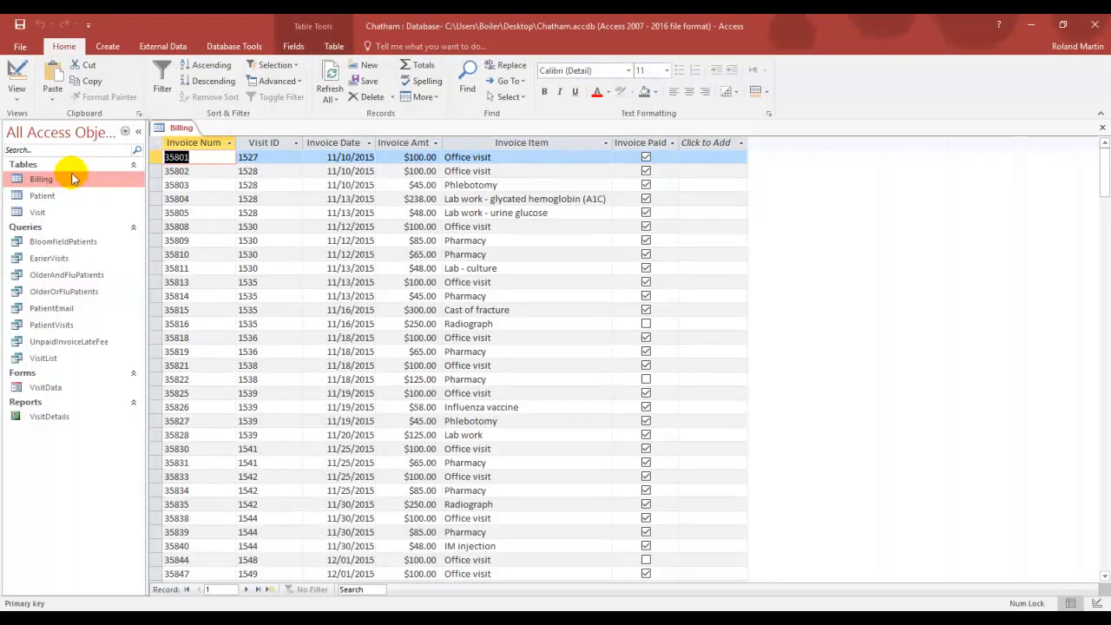
left_click(136, 133)
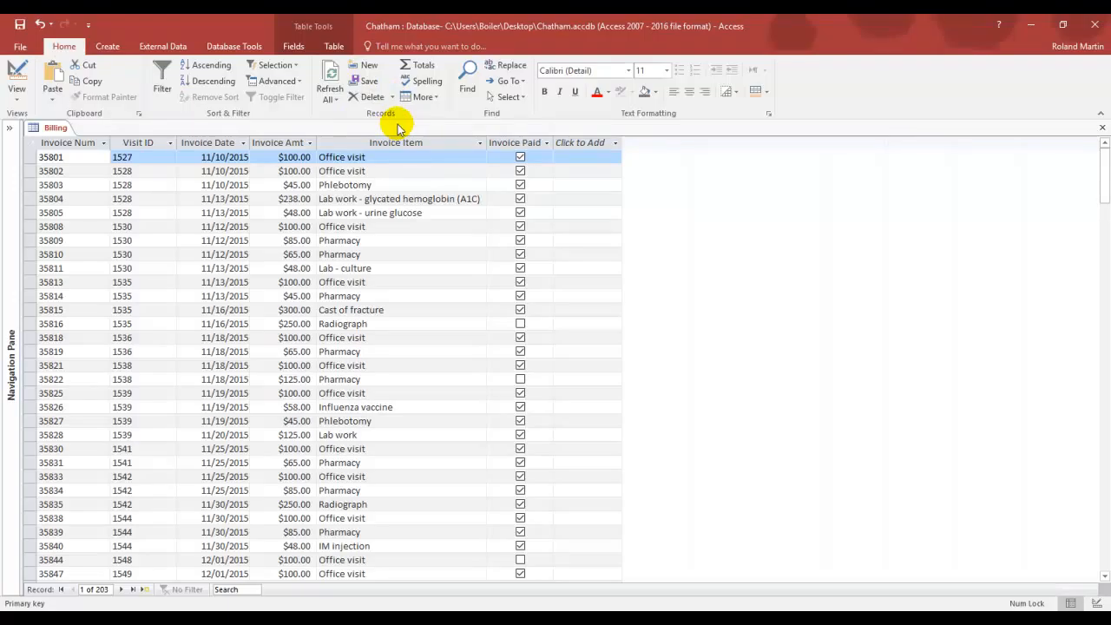
Add a Total row to the Billing datasheet and set it to Sum for the Invoice Amt column
left_click(422, 67)
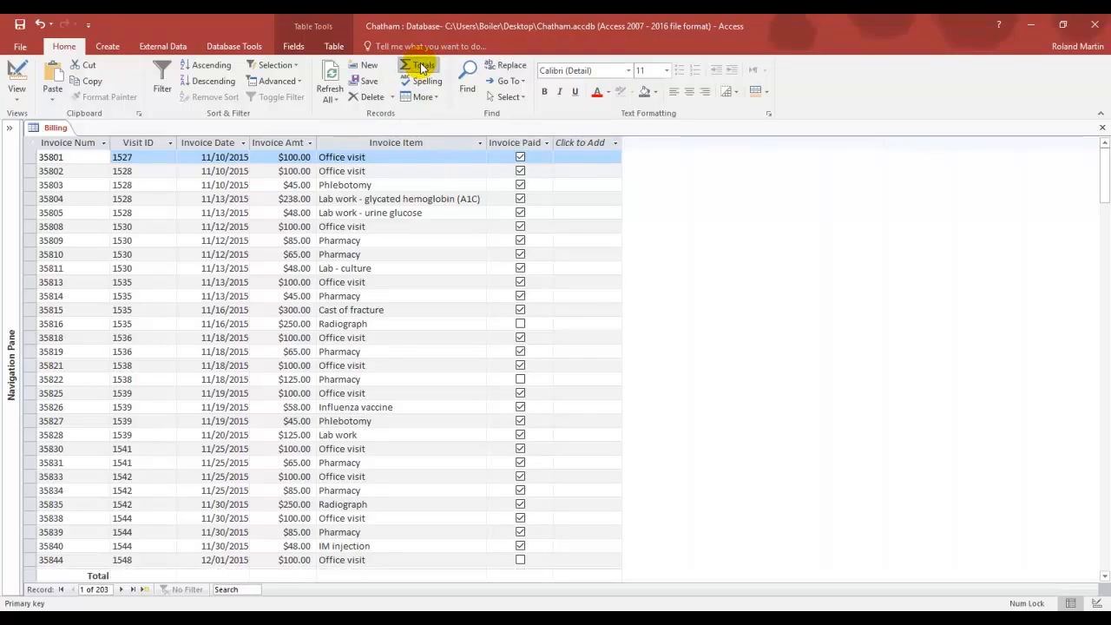
left_click(422, 67)
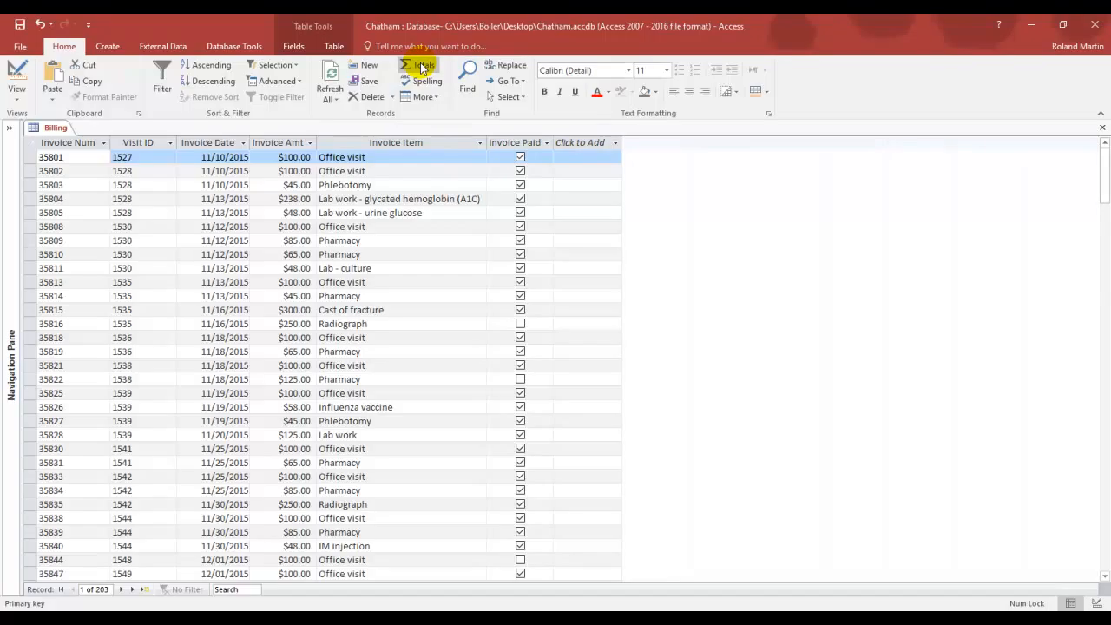
left_click(422, 68)
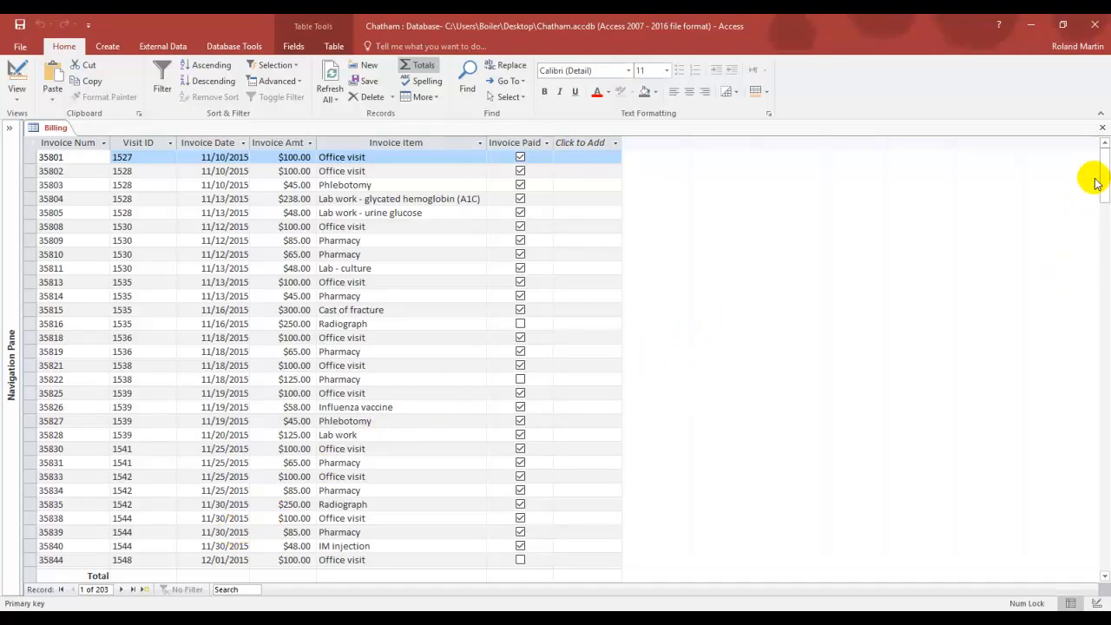
left_click_drag(1103, 178, 1103, 508)
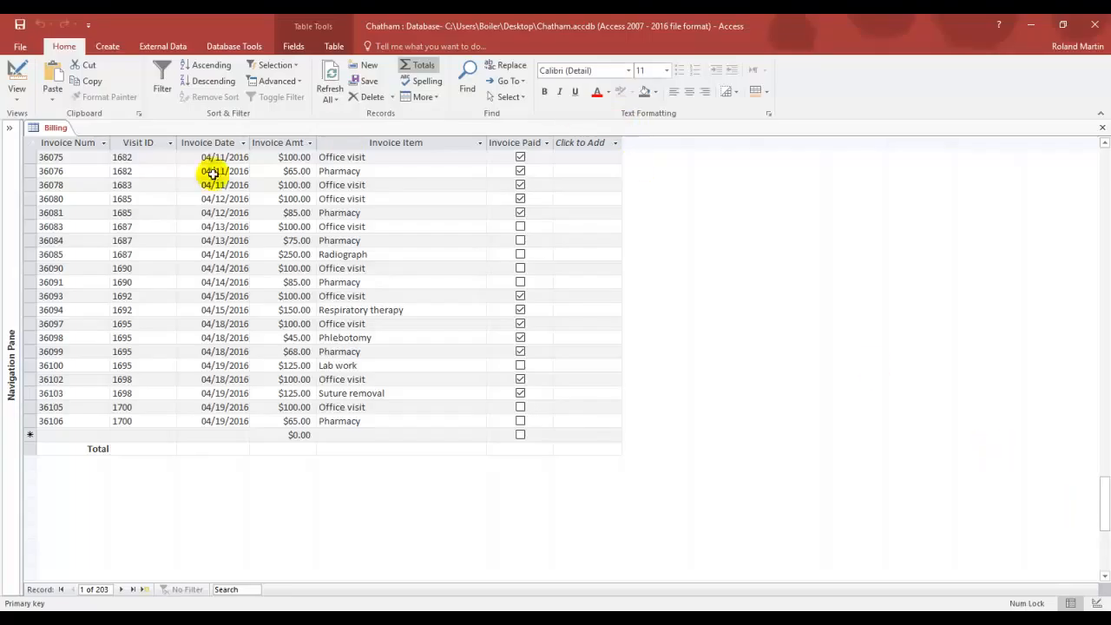
left_click(284, 143)
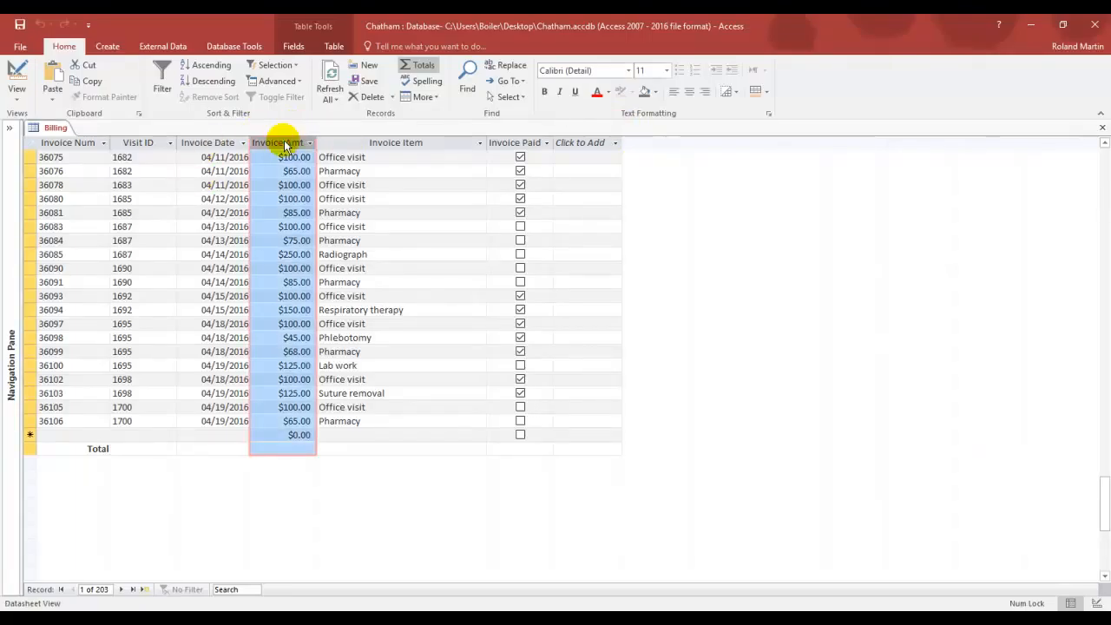
left_click(291, 448)
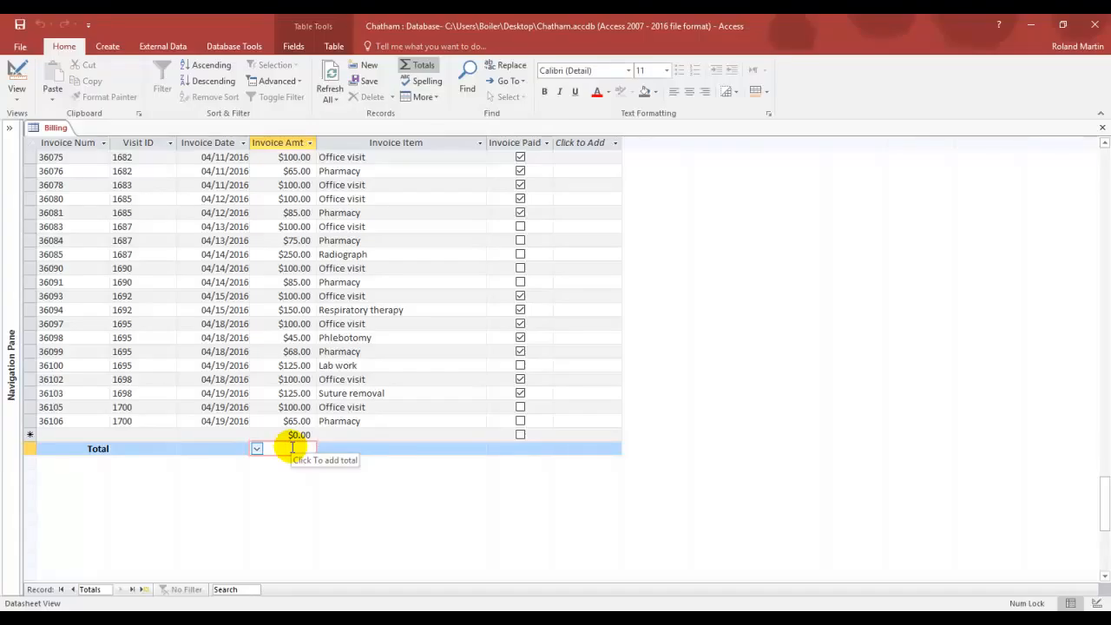
left_click(258, 449)
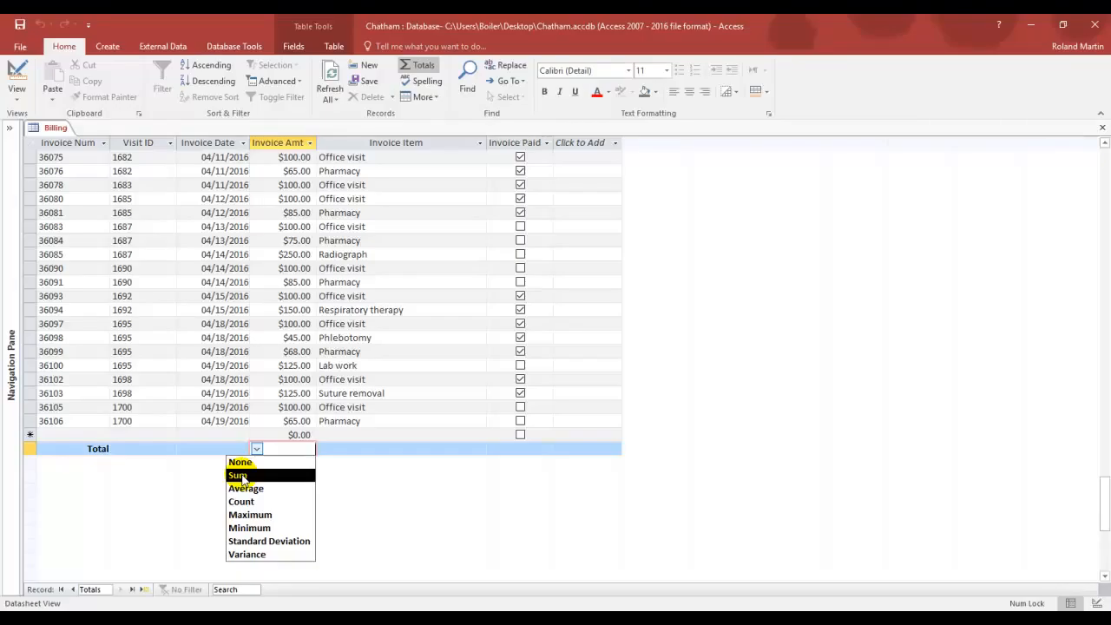
left_click(241, 477)
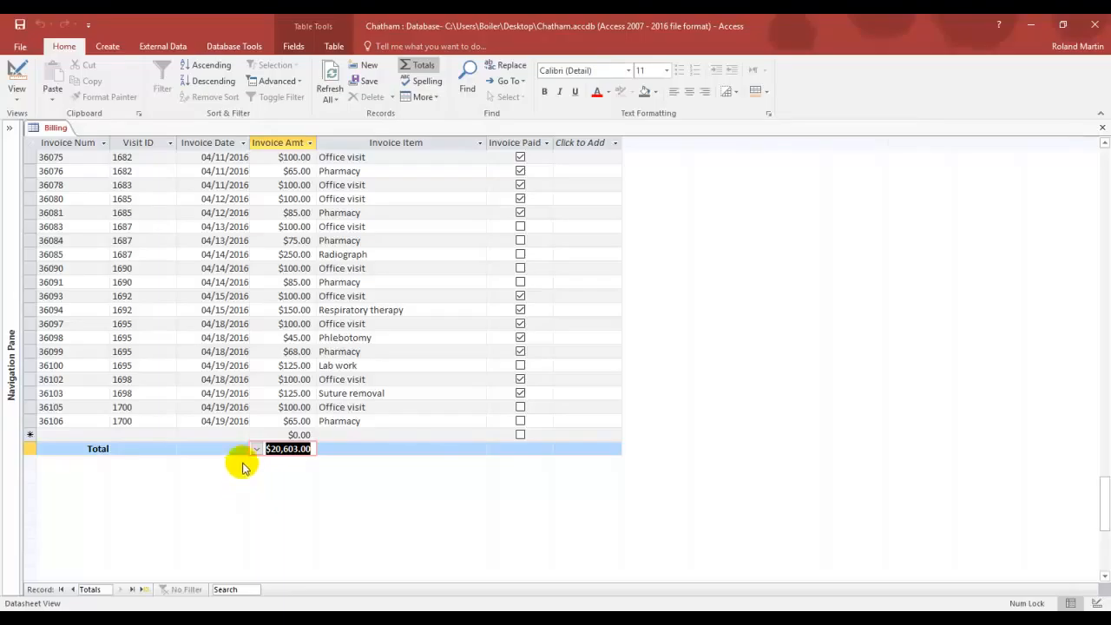
Hide the Total row and close the Billing table without saving its layout changes
left_click(420, 66)
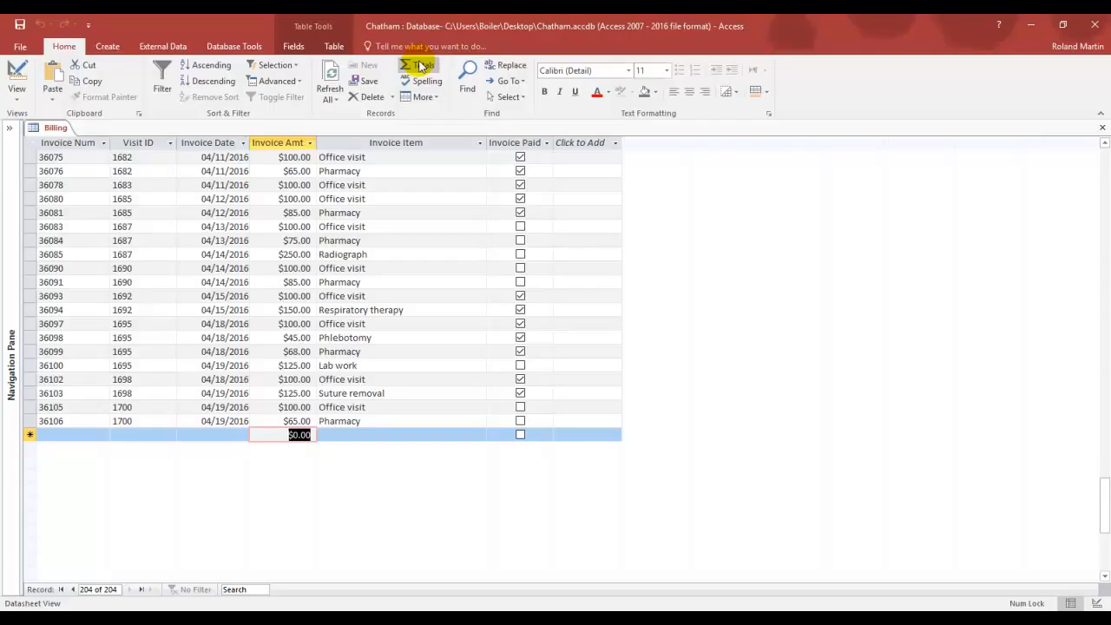
left_click(1103, 129)
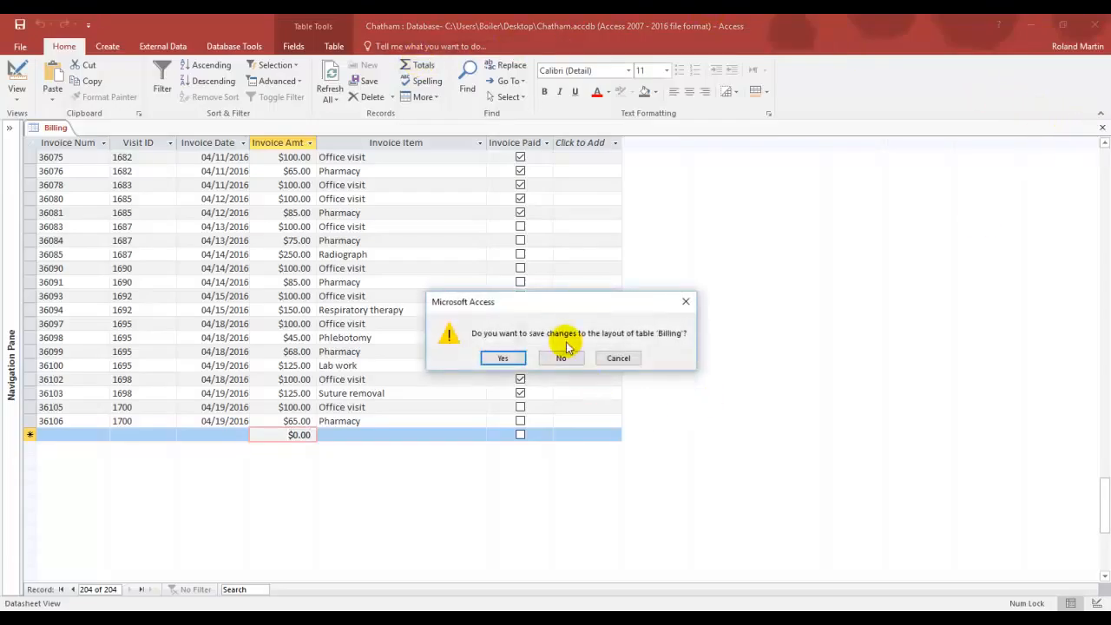
left_click(564, 359)
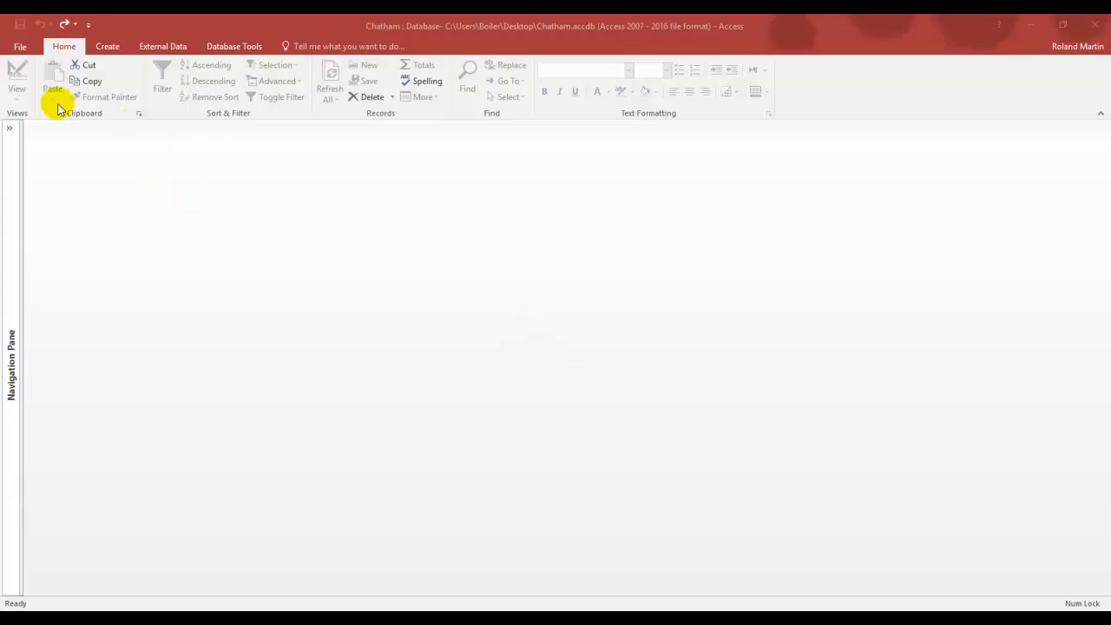
Create a query in Design view from the Billing table and enlarge its field list to show all fields
left_click(106, 48)
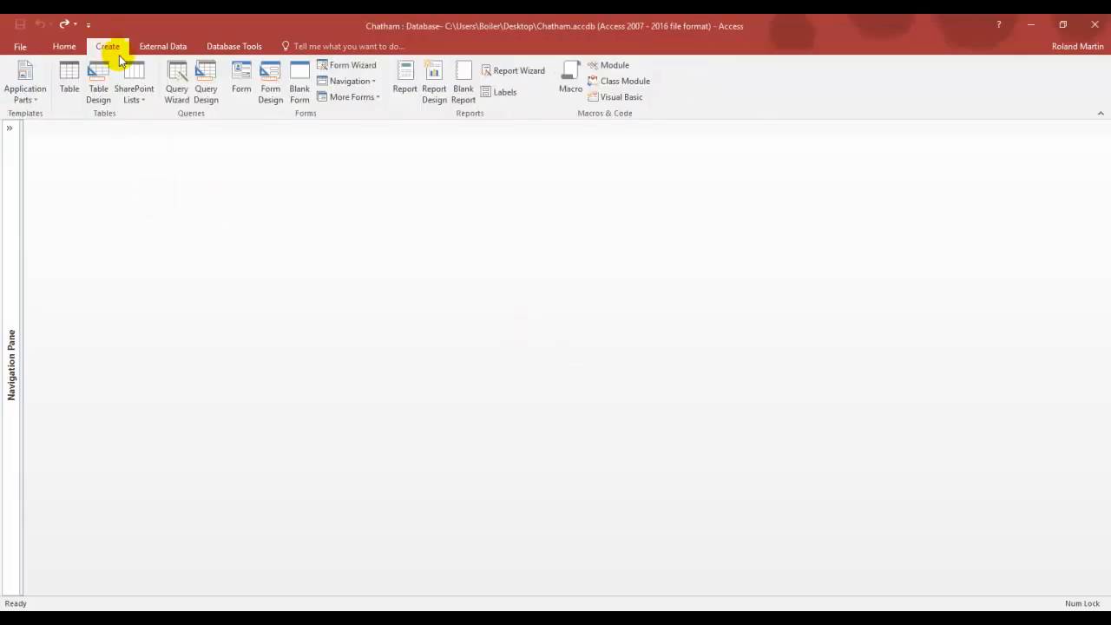
left_click(207, 93)
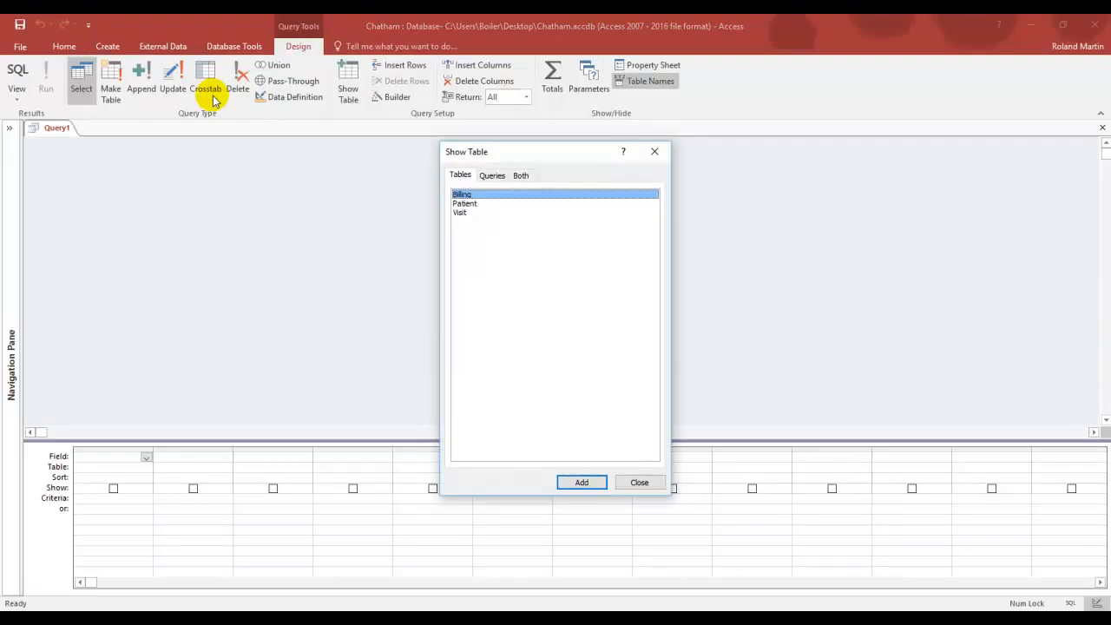
double_click(486, 196)
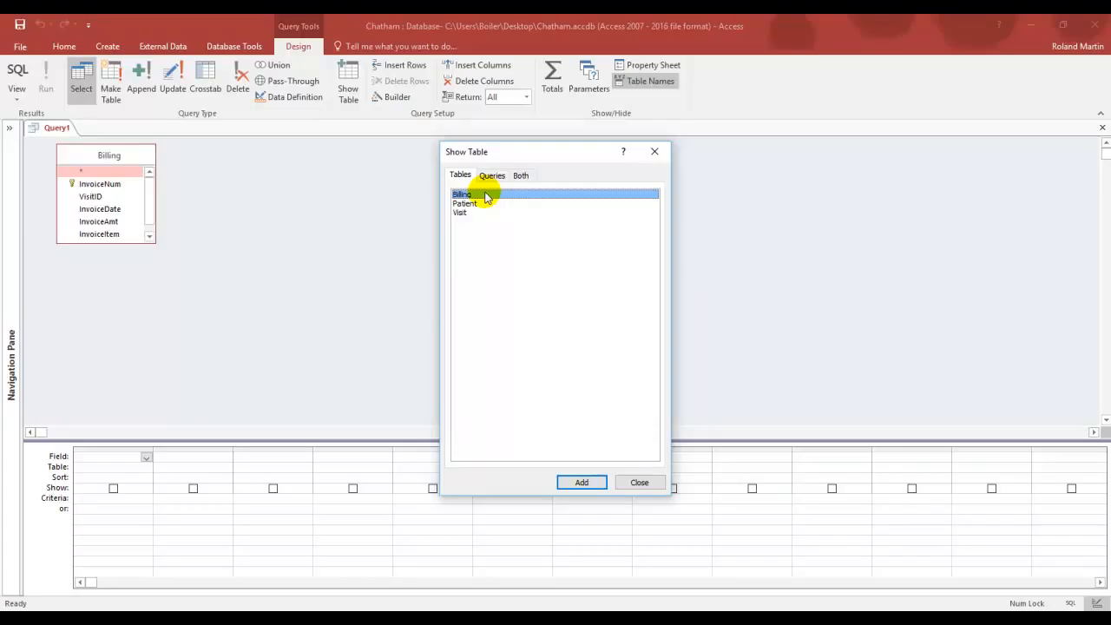
left_click(640, 483)
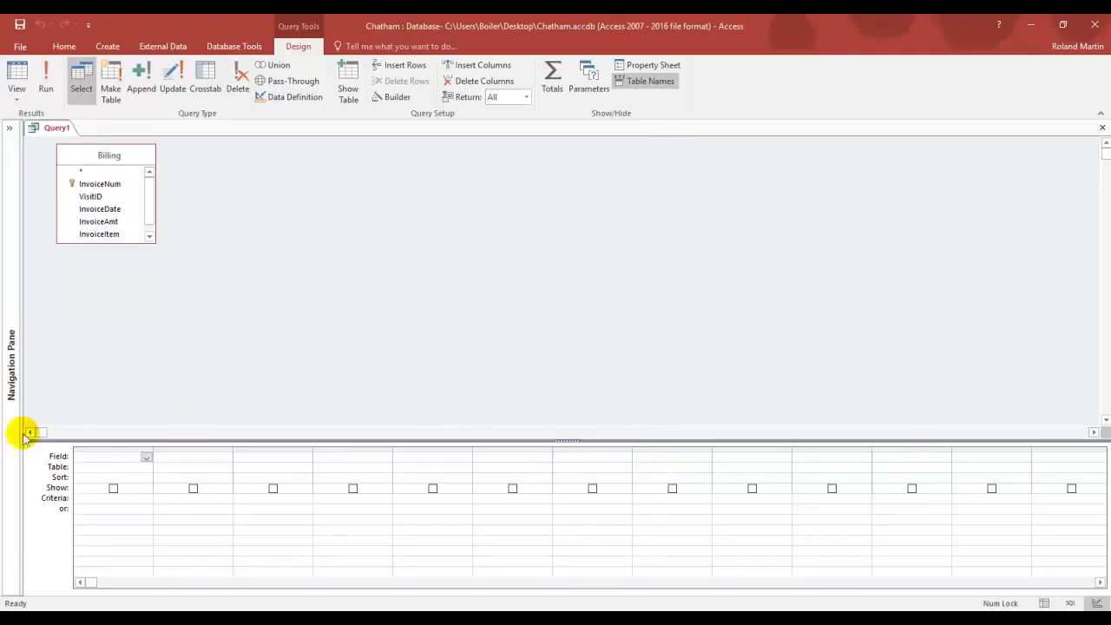
left_click(141, 243)
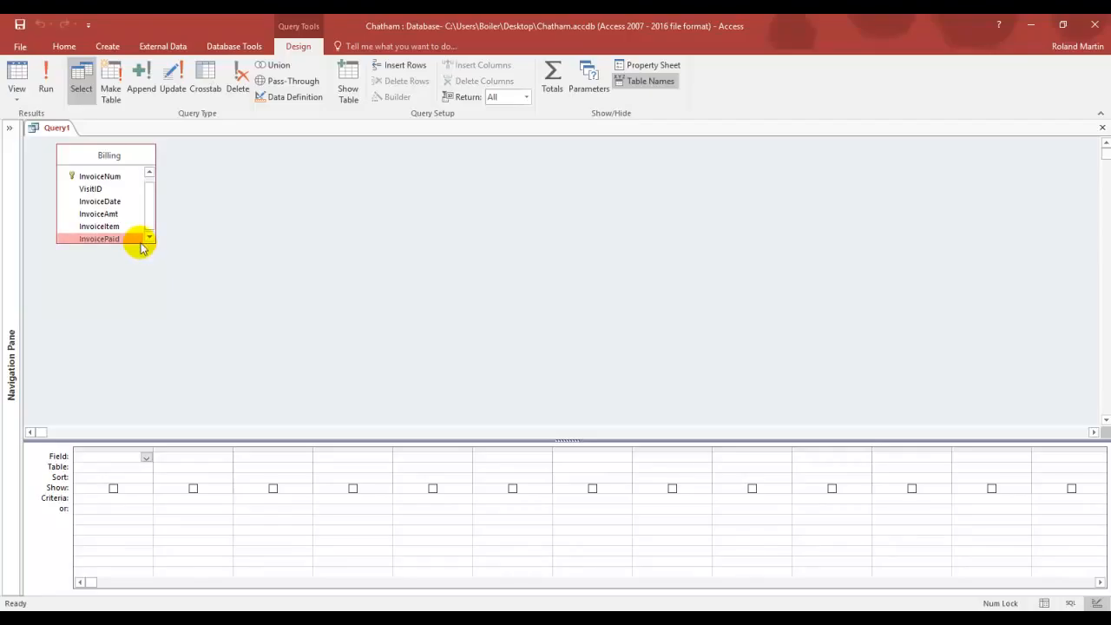
left_click_drag(143, 244, 144, 245)
double_click(143, 243)
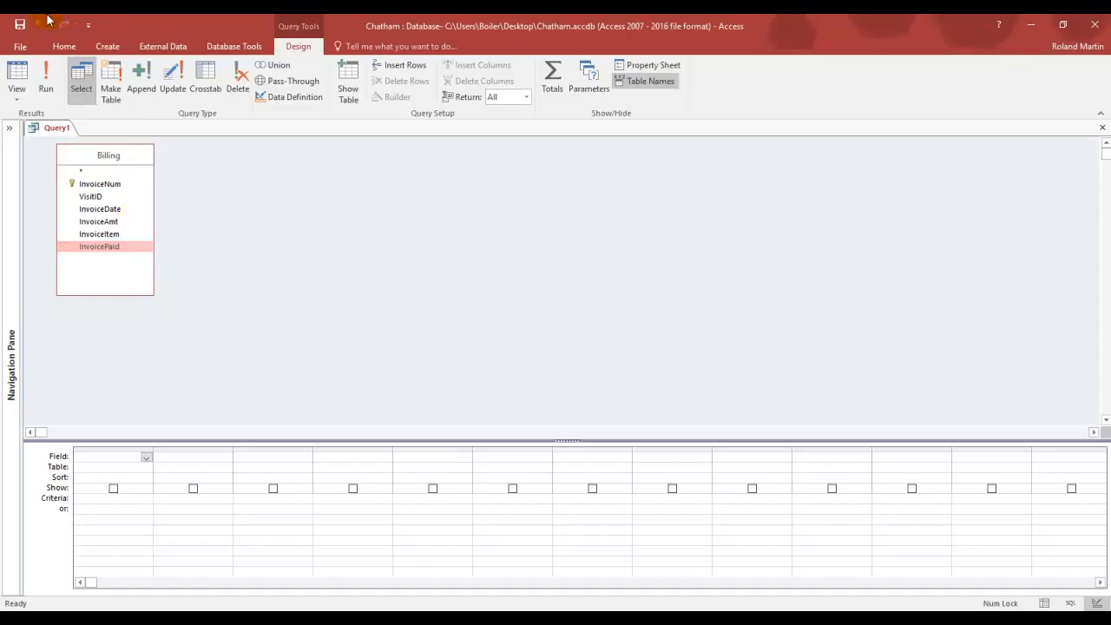
Add the InvoiceAmt field to the design grid three times and display the grid's Total row
double_click(109, 222)
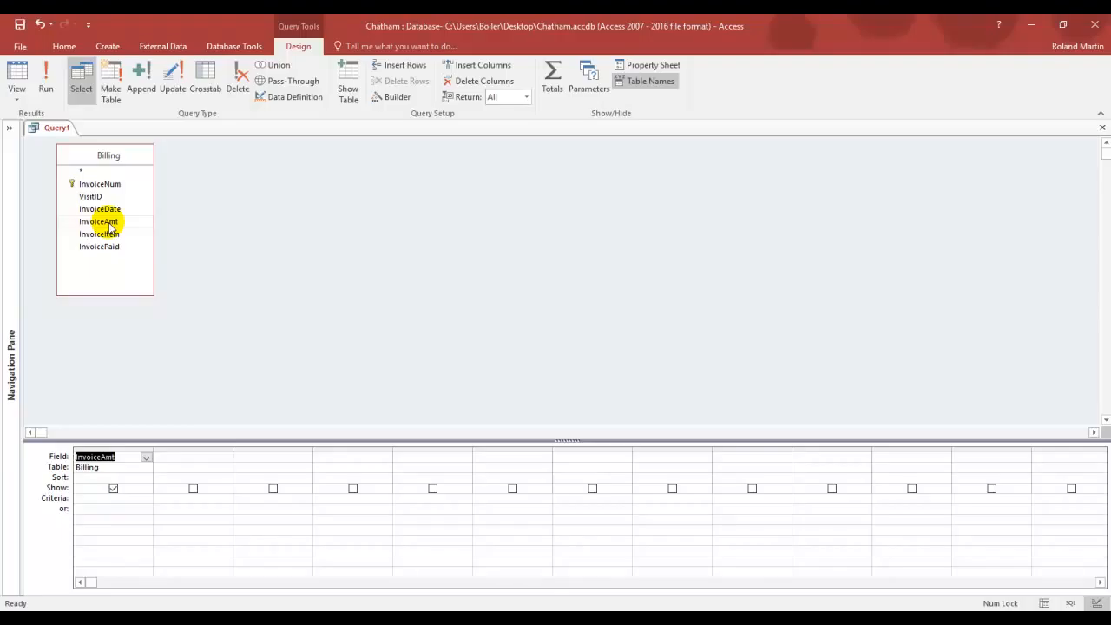
double_click(109, 222)
double_click(110, 222)
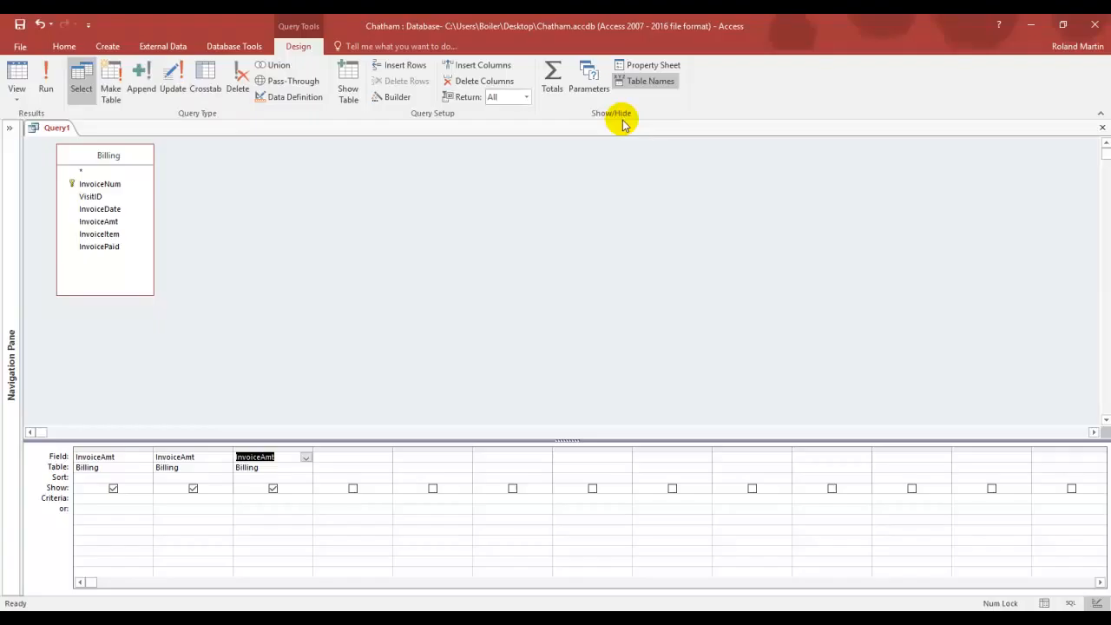
left_click(552, 77)
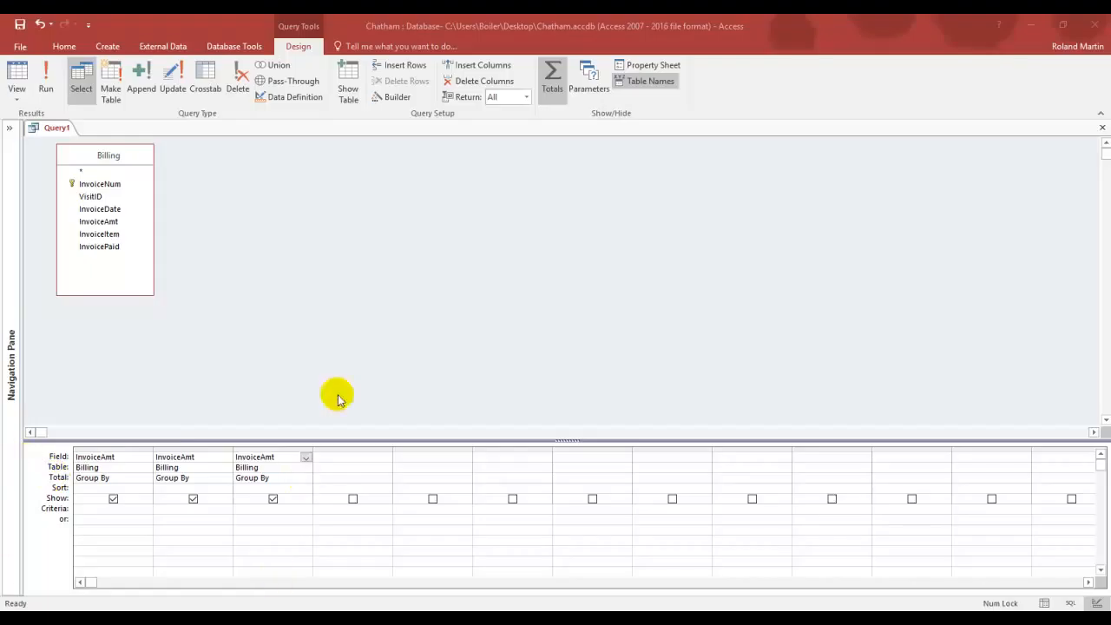
Set the Total functions of the three InvoiceAmt columns to Min, Avg and Max, in that order
left_click(154, 480)
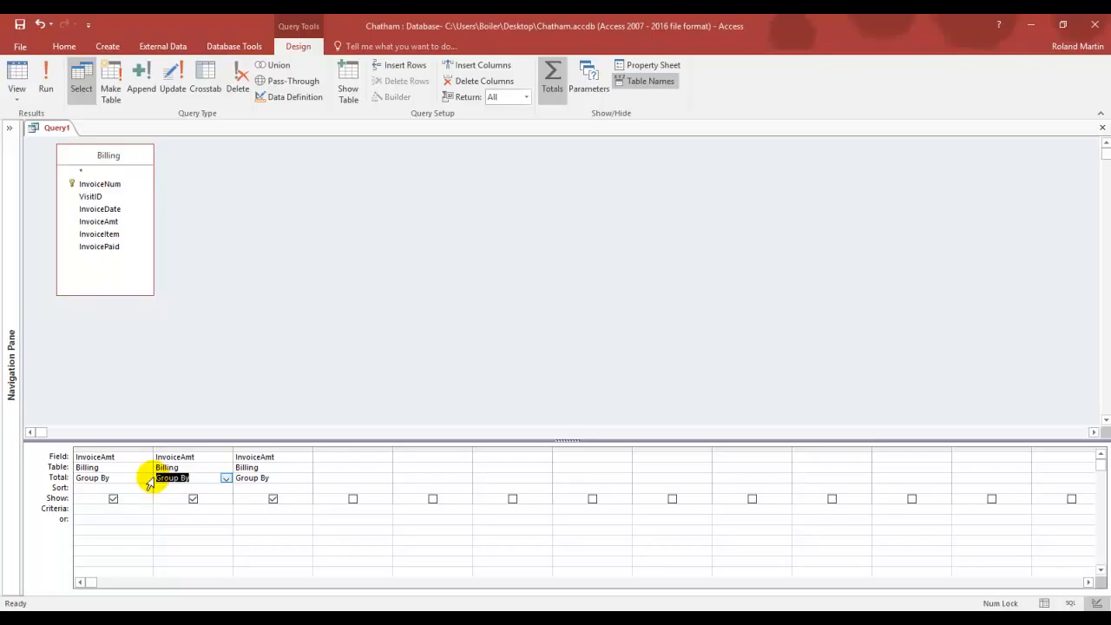
left_click(147, 478)
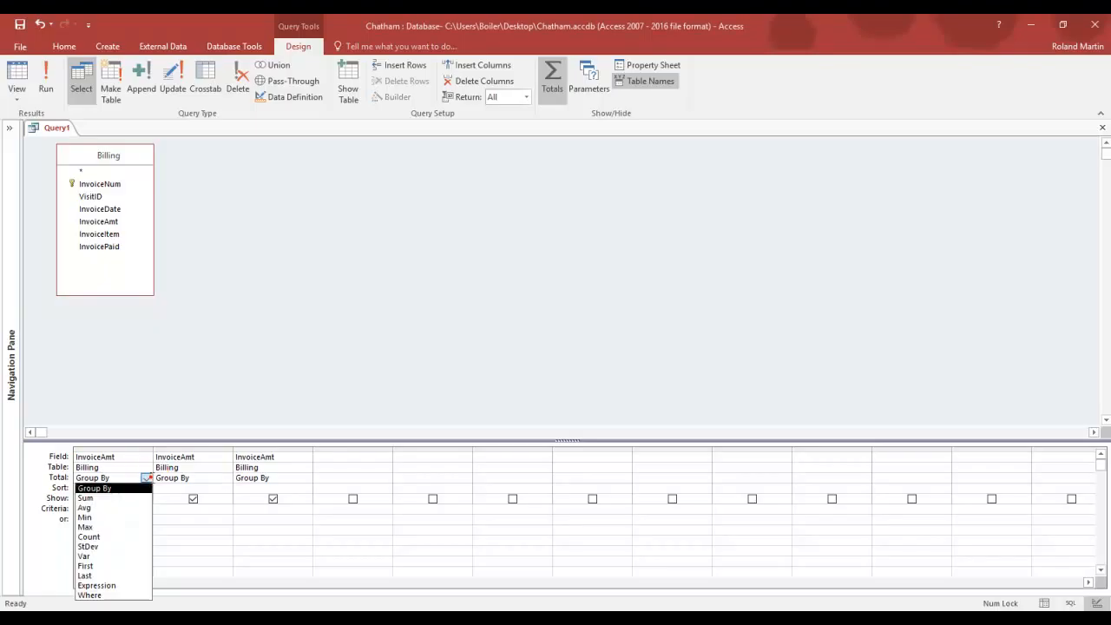
left_click(85, 517)
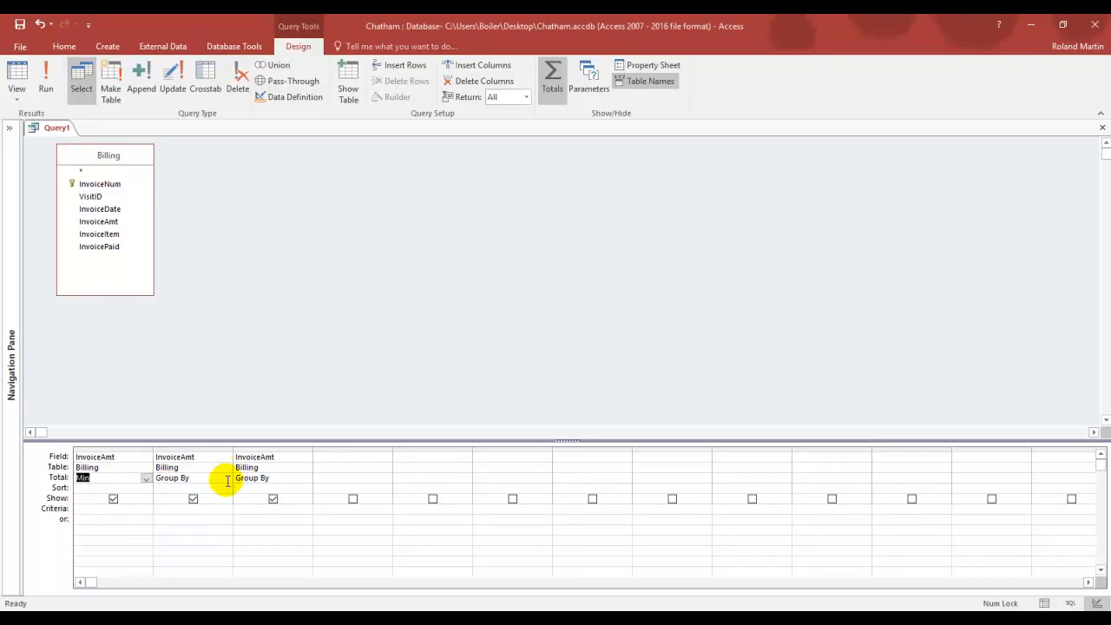
left_click(227, 479)
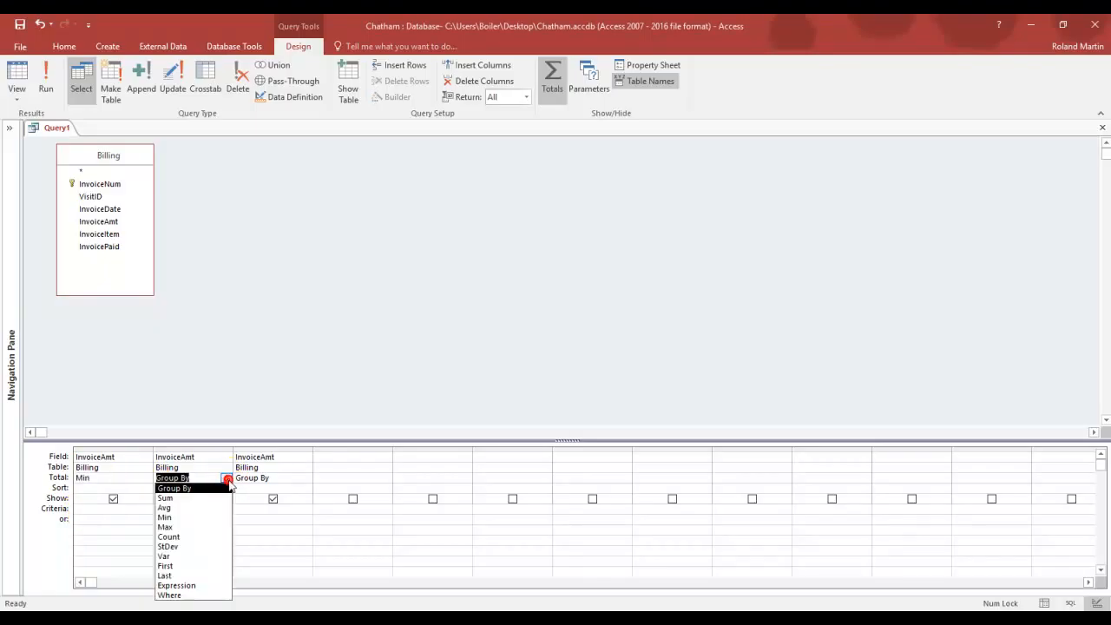
left_click(173, 509)
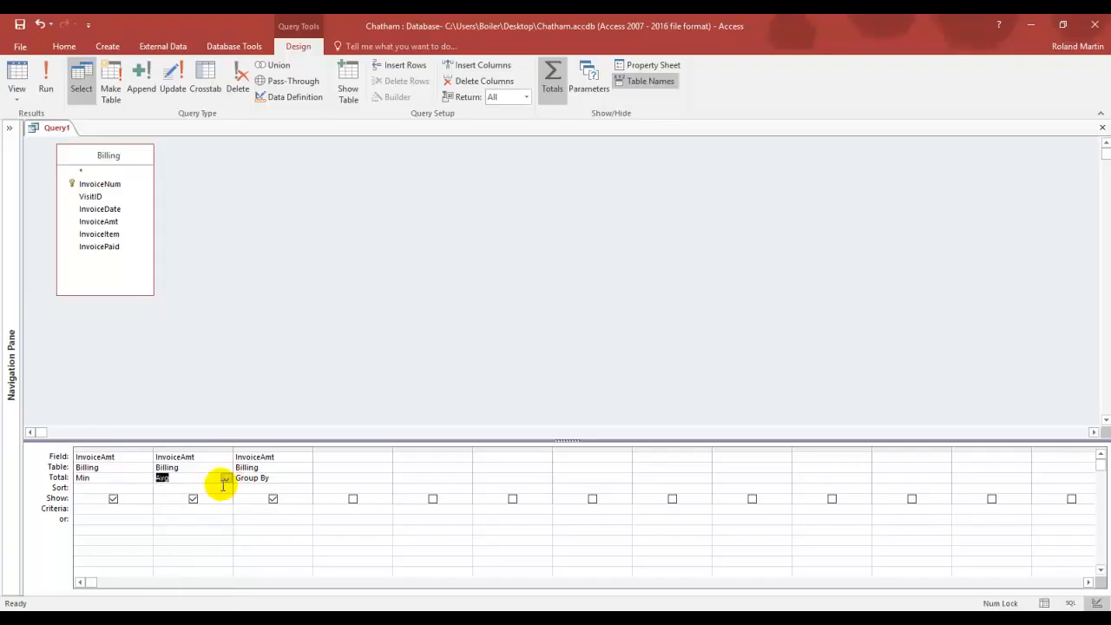
left_click(308, 479)
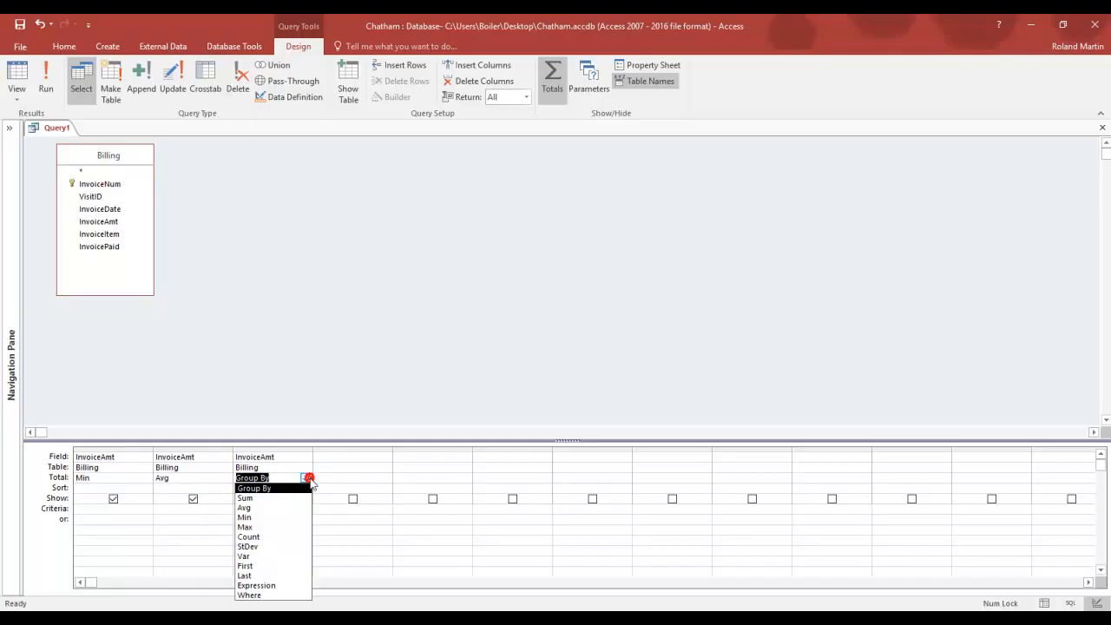
left_click(263, 527)
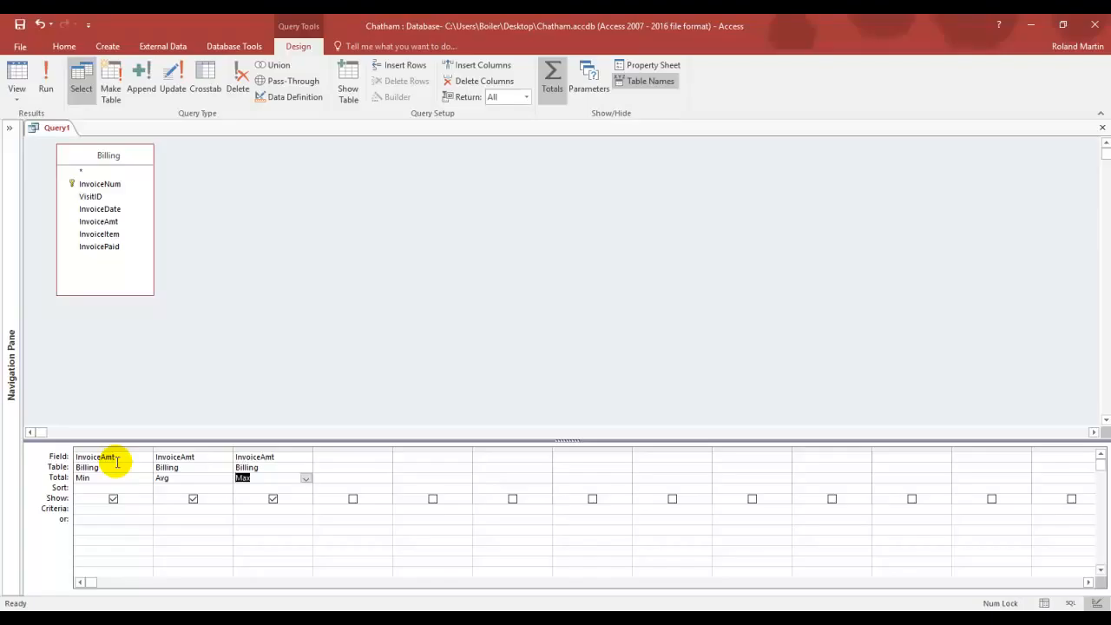
Name the three InvoiceAmt columns MinimumInvoiceAmt, AverageInvoiceAmt and MaximumInvoiceAmt, and widen them to show the full field entries
left_click(117, 462)
key("Home")
type("Minimum")
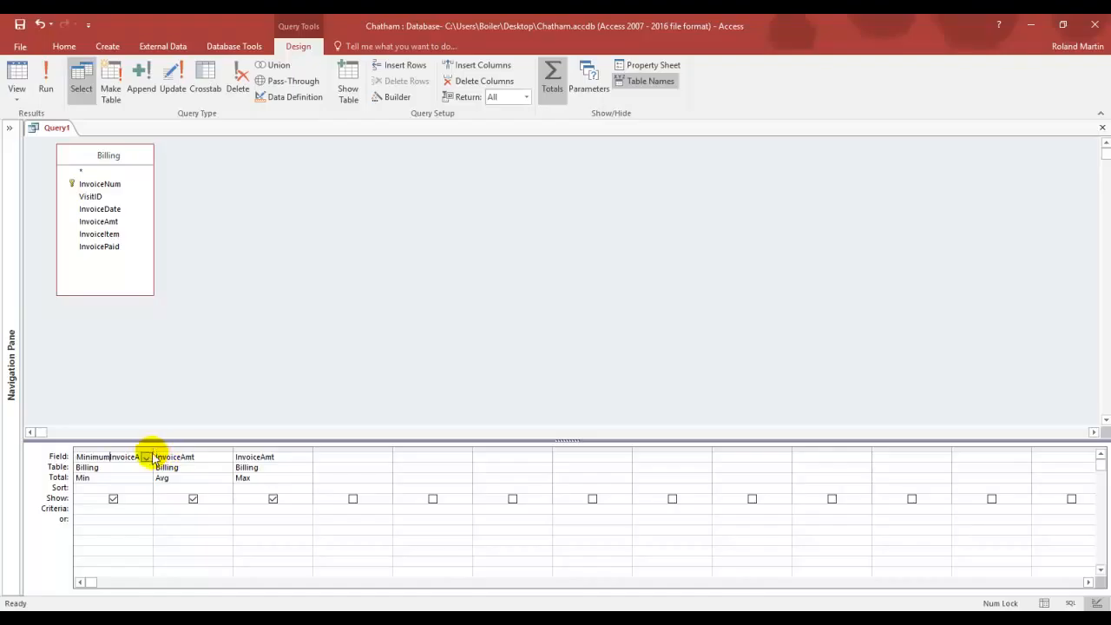
left_click_drag(233, 451, 276, 451)
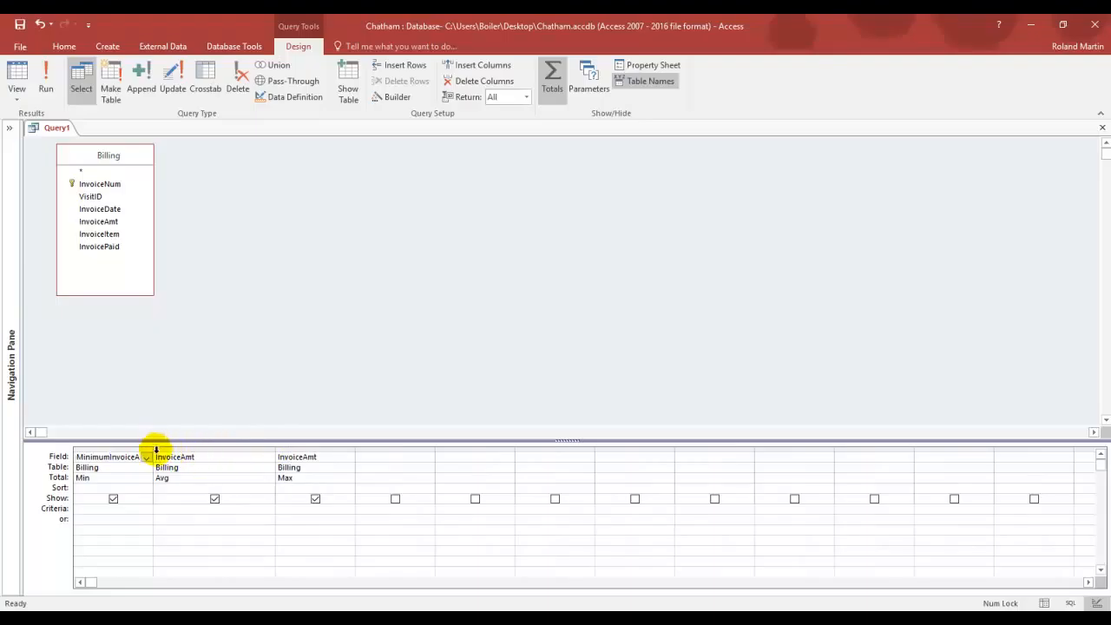
left_click_drag(155, 451, 247, 450)
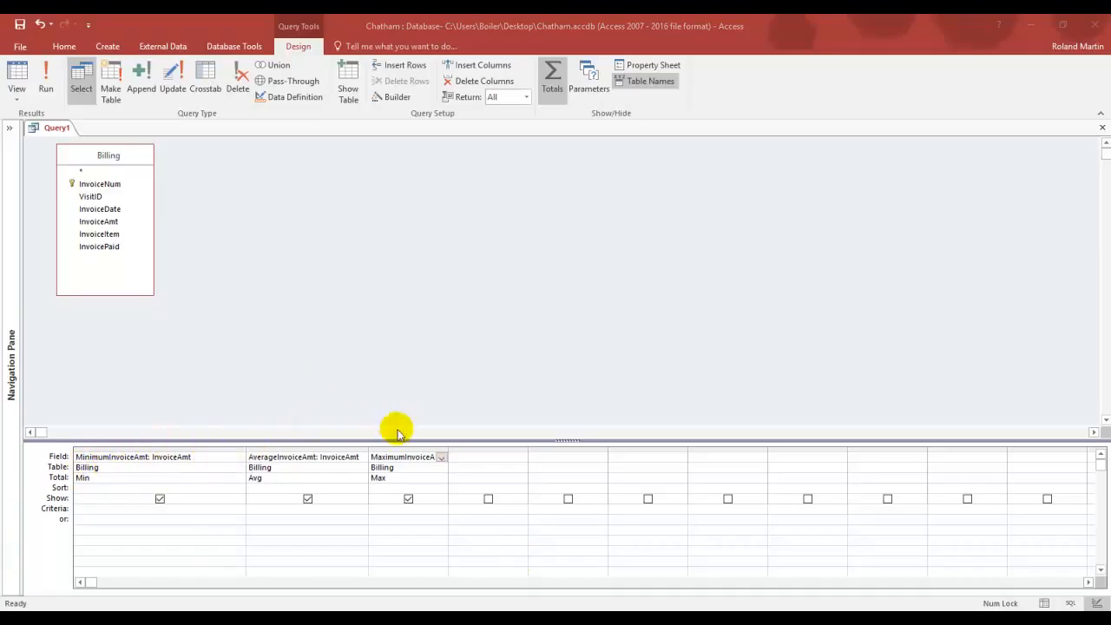
left_click(450, 453)
left_click_drag(449, 451, 510, 449)
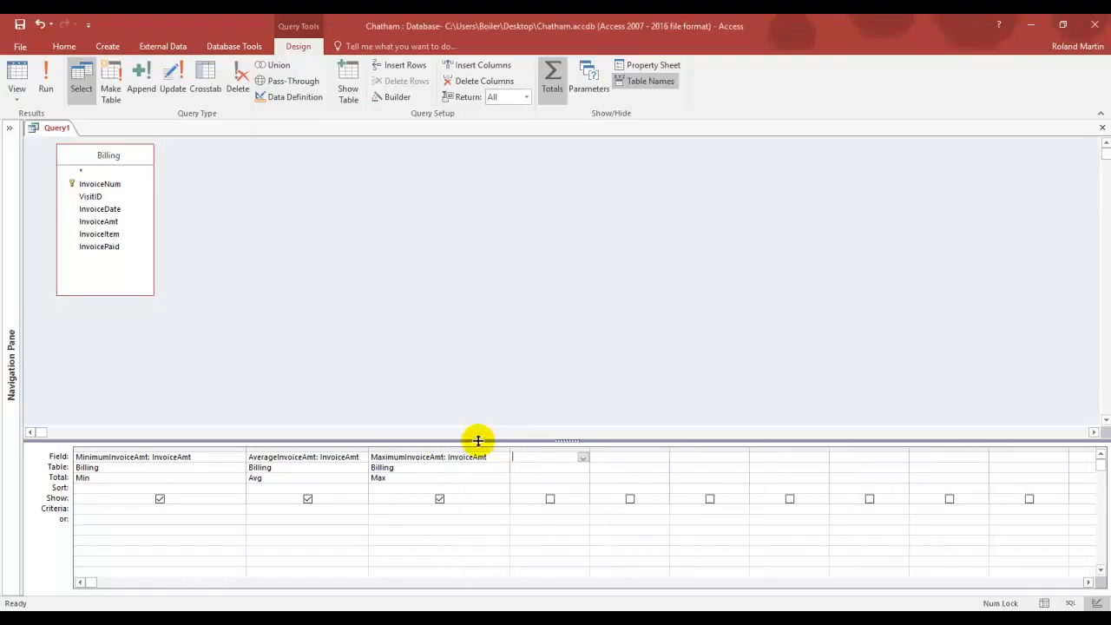
Set the captions of the three query columns to Minimum Invoice Amt, Average Invoice Amt and Maximum Invoice Amt, and close the Property Sheet
left_click(182, 469)
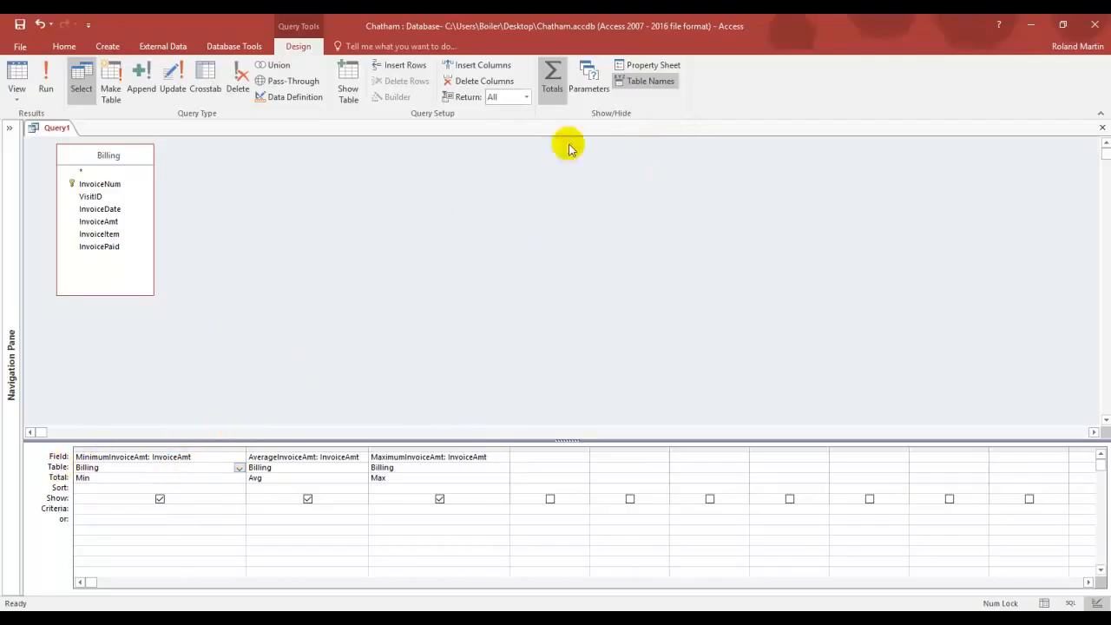
left_click(645, 67)
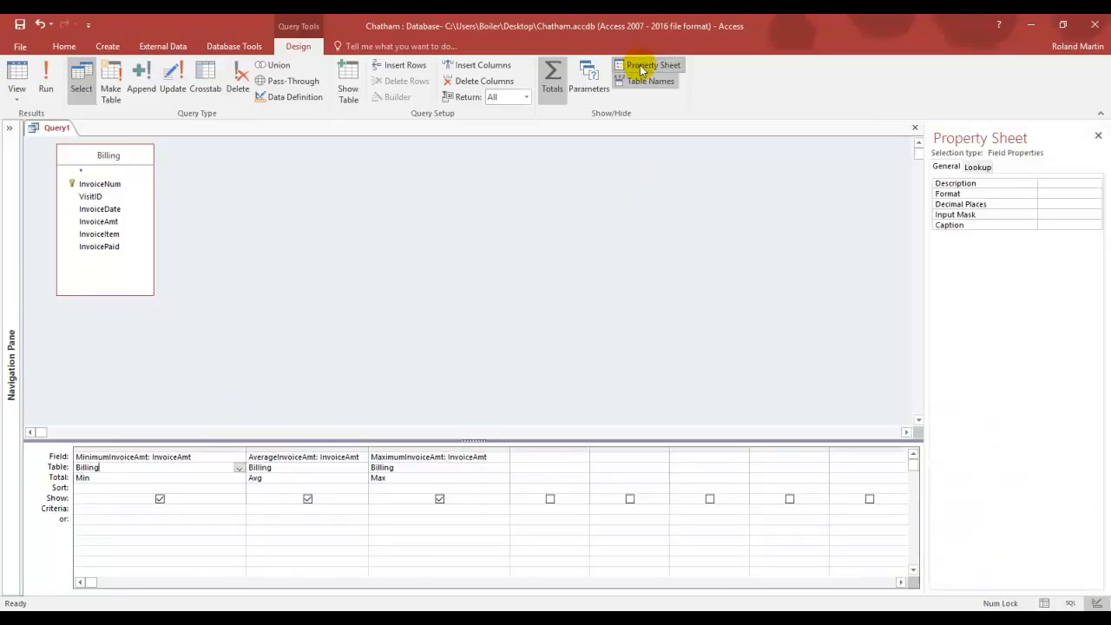
left_click(1063, 224)
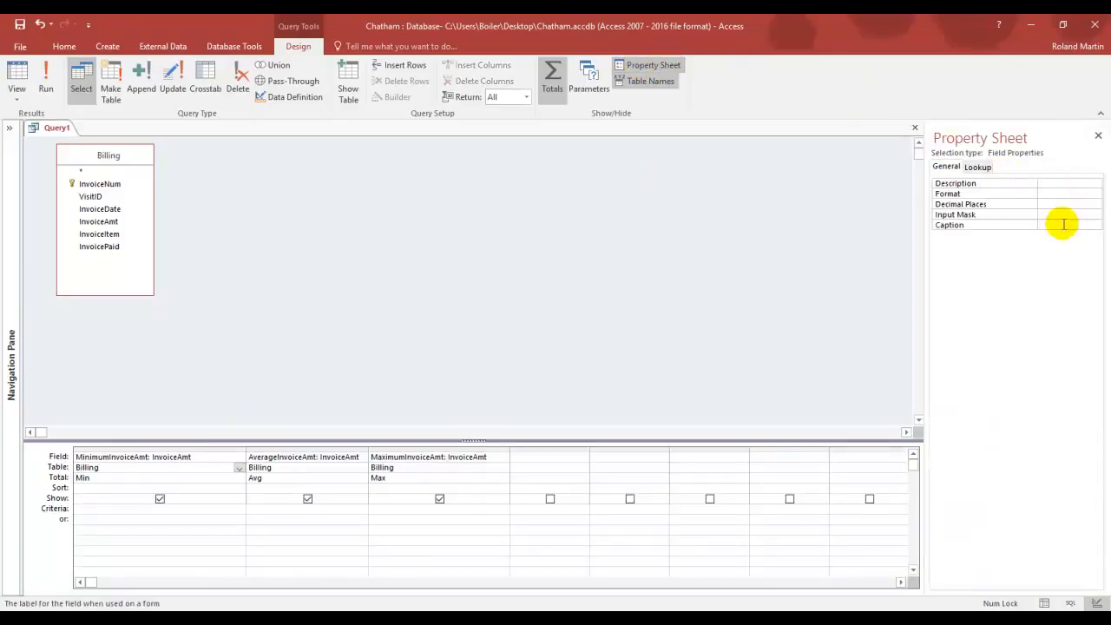
type("Minimum Invoice Amt")
left_click(310, 457)
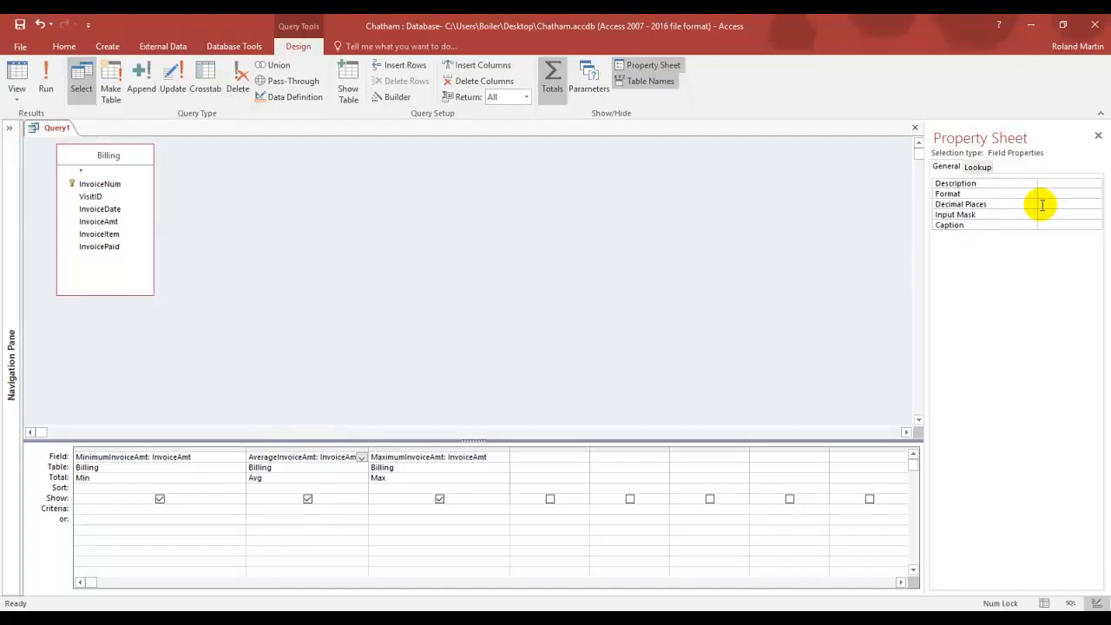
key("Tab")
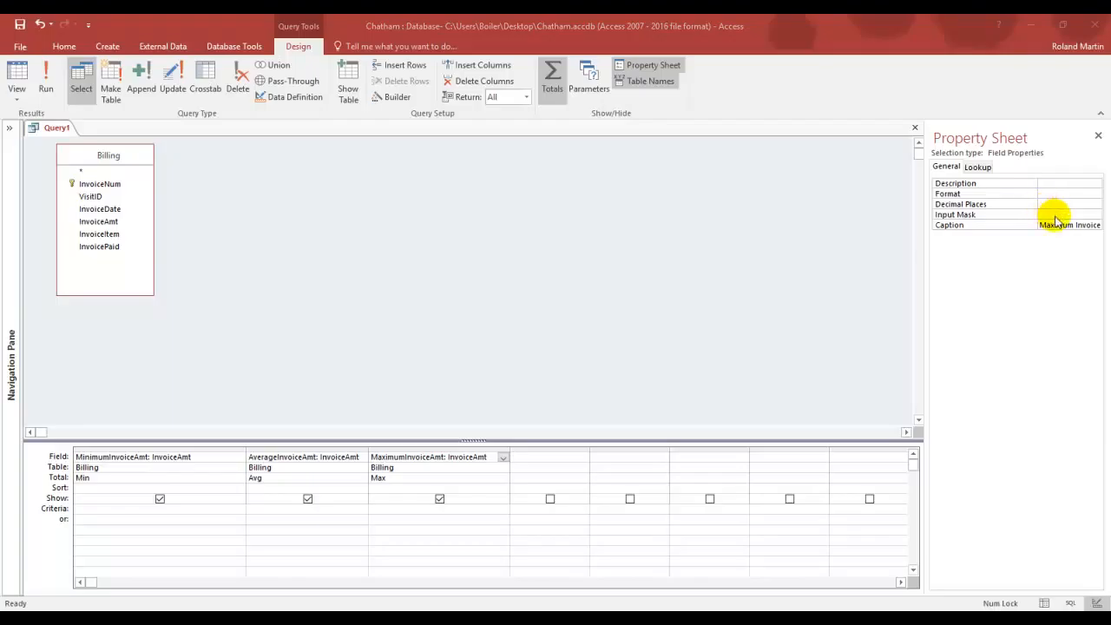
left_click(1099, 139)
left_click(1099, 138)
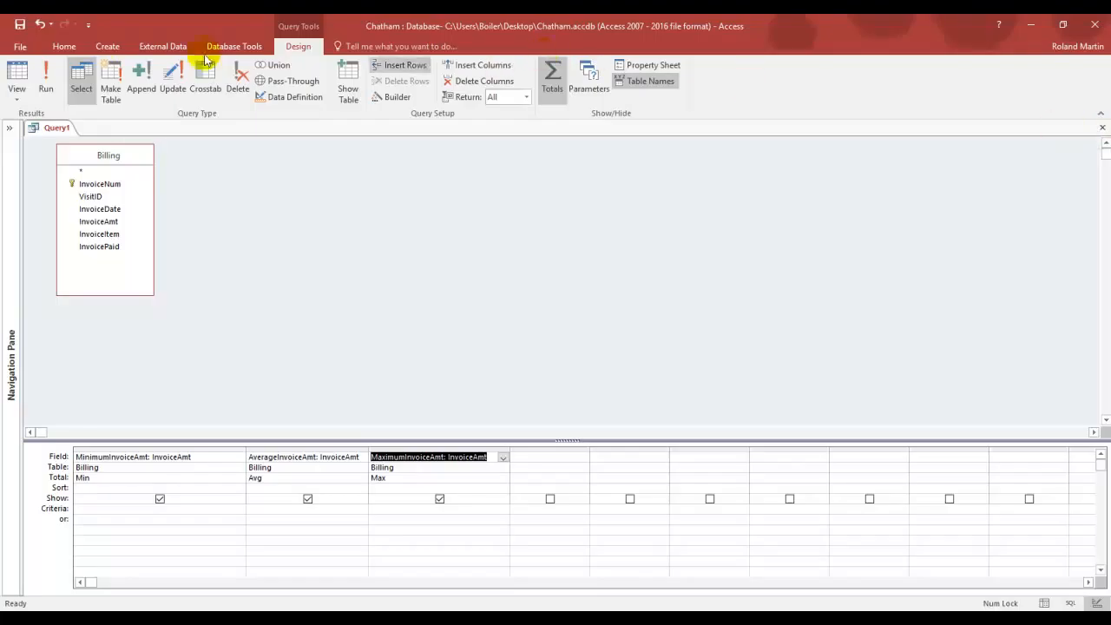
Run the query and fit the width of all three datasheet columns to their full captions
left_click(46, 85)
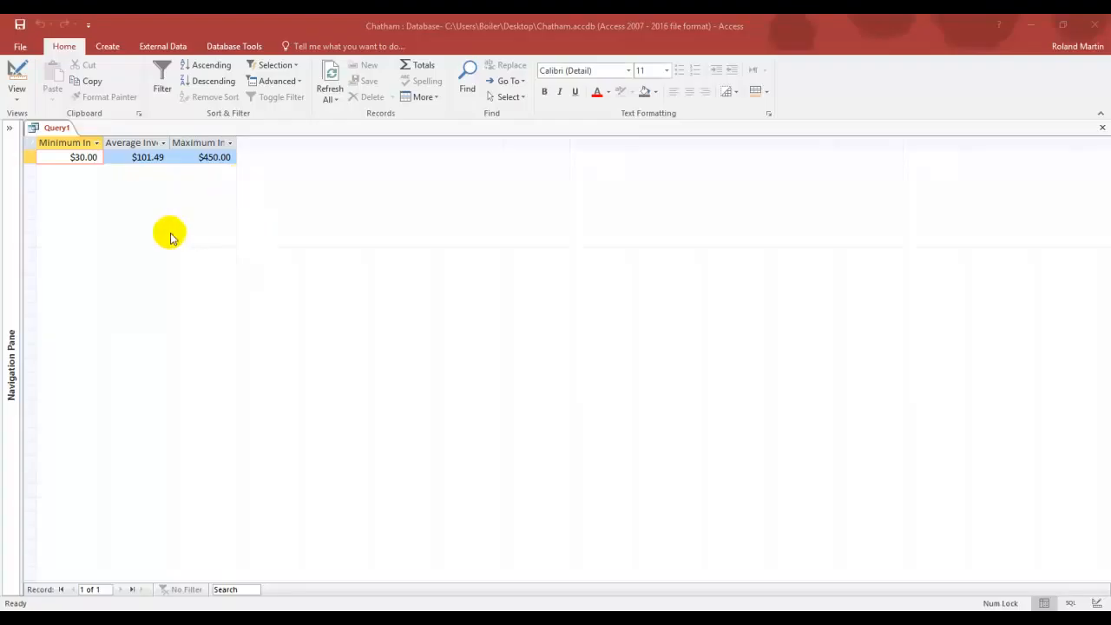
left_click(97, 144)
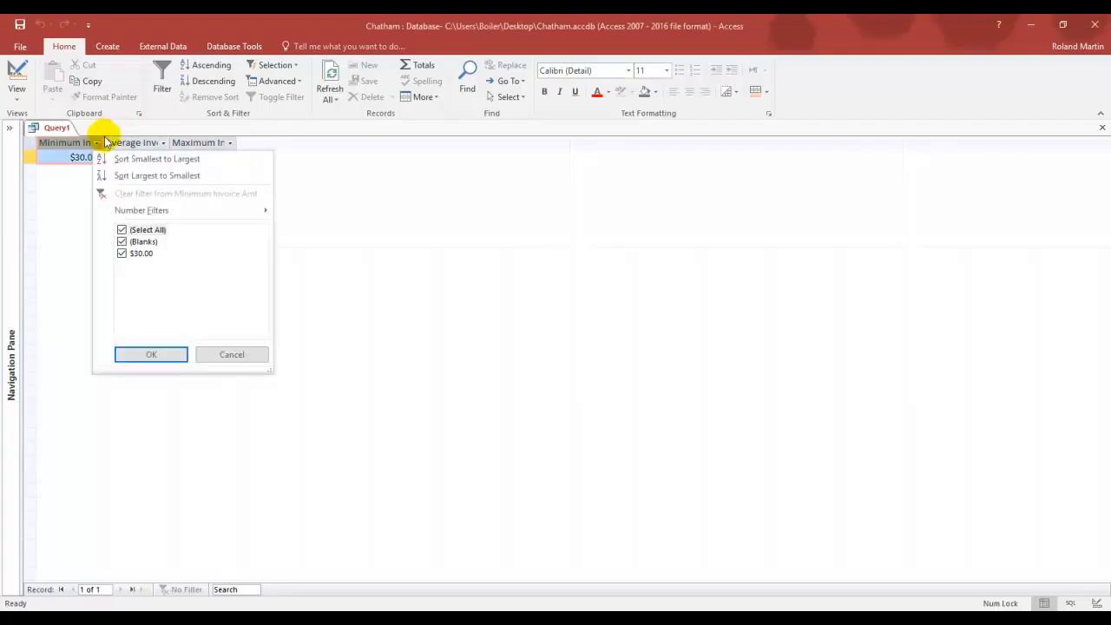
left_click(113, 127)
double_click(104, 143)
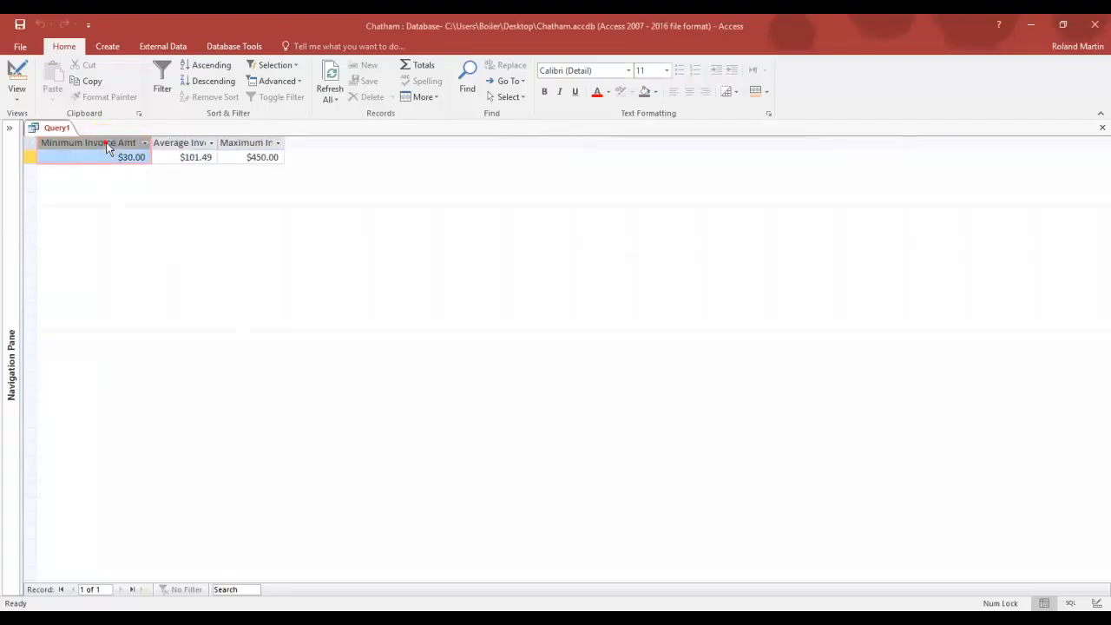
left_click(33, 142)
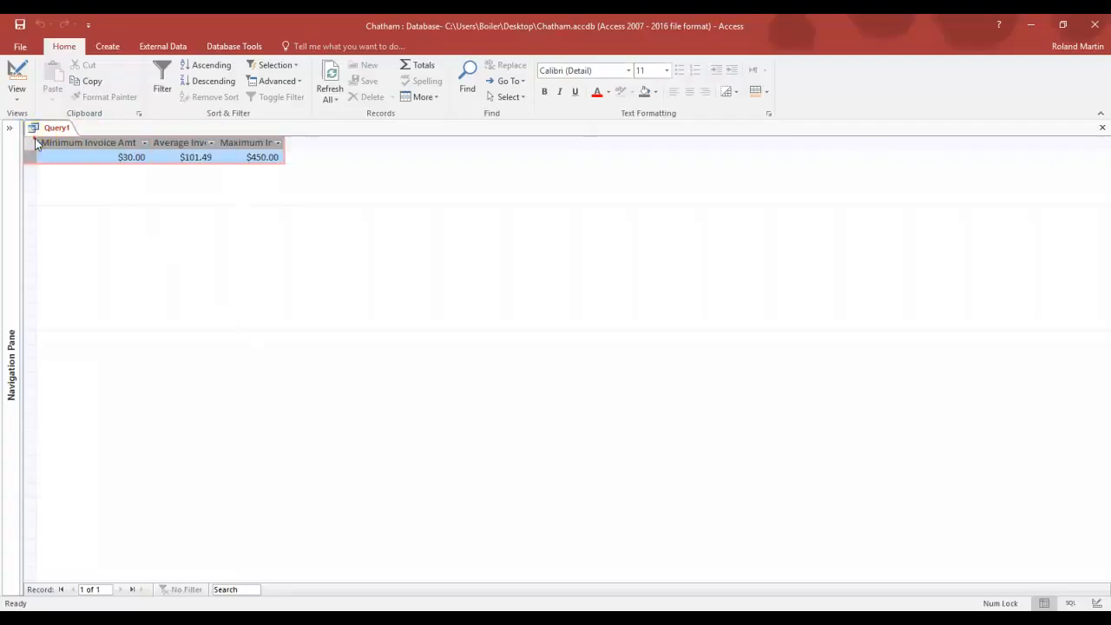
double_click(284, 142)
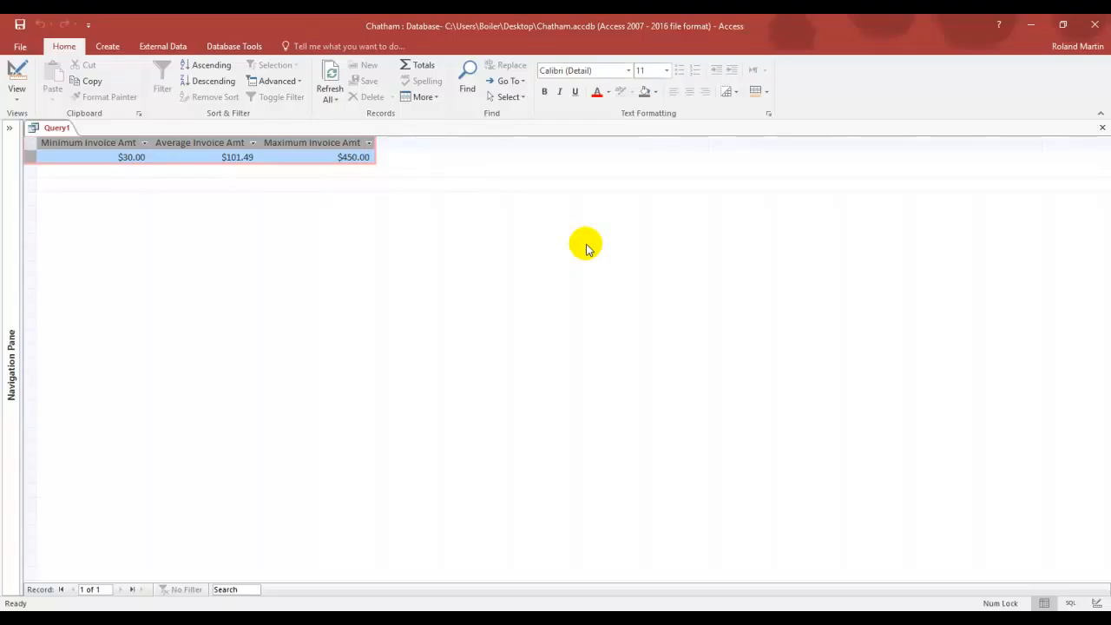
Save the query as InvoiceAmtStatistics
left_click(21, 28)
type("InvoiceAmtStatistics")
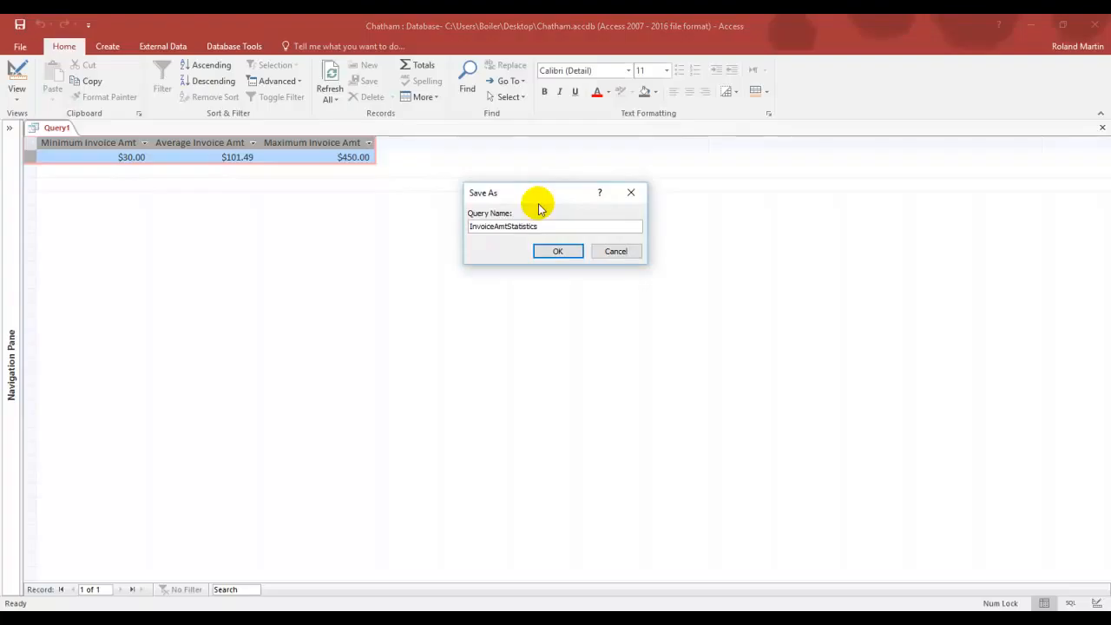
left_click(558, 251)
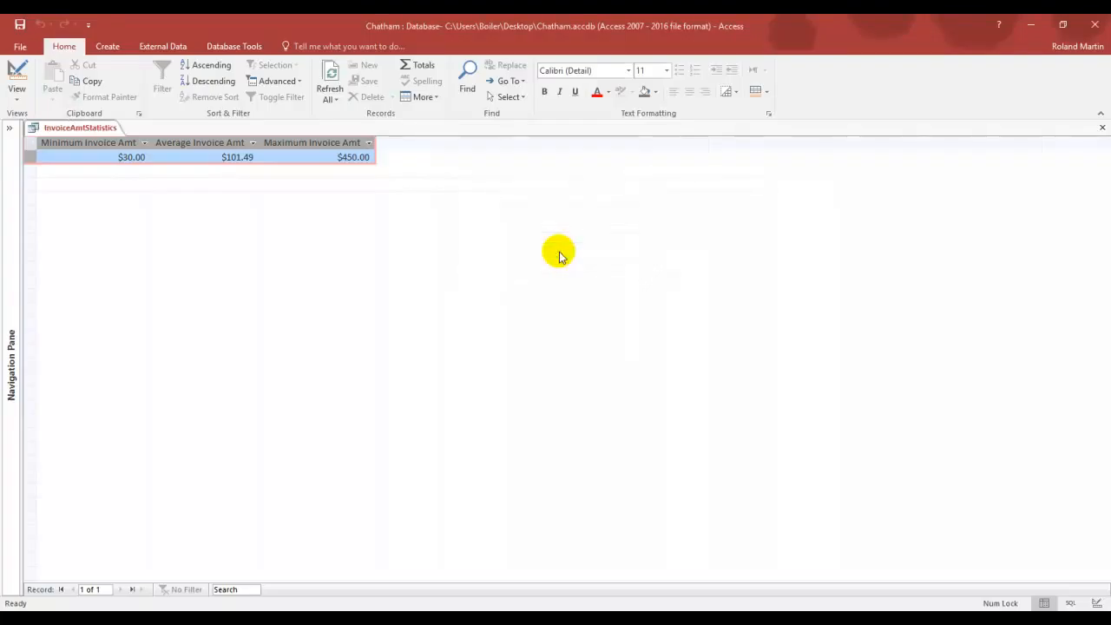